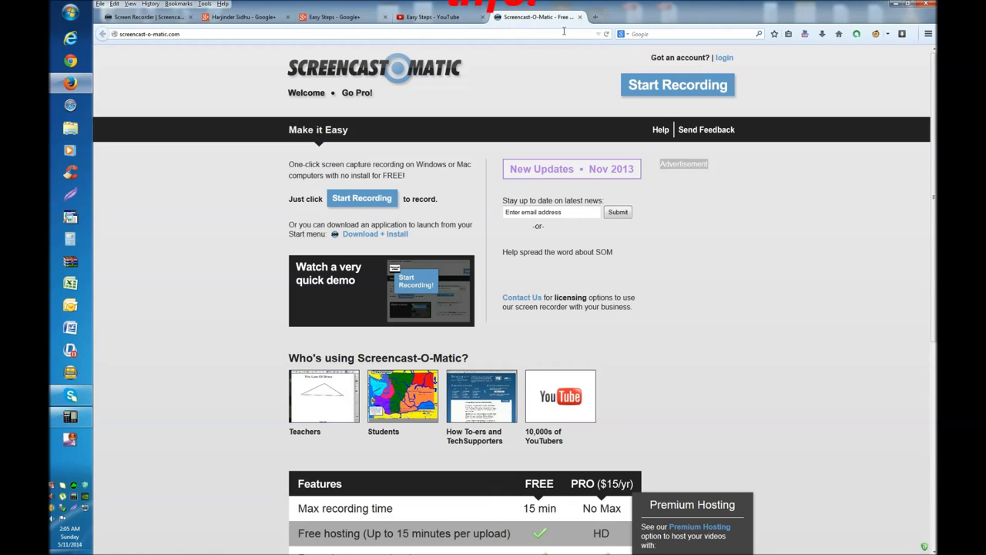
Look at the Easy Steps YouTube channel, then browse down the Screencast-O-Matic homepage.
{"action": "left_click", "coordinate": [417, 16]}
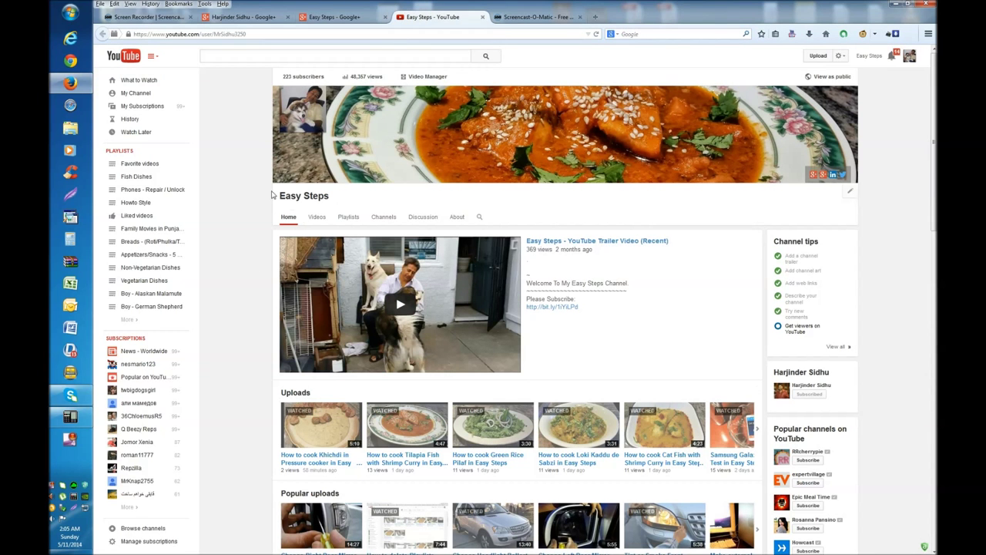
{"action": "left_click", "coordinate": [563, 16]}
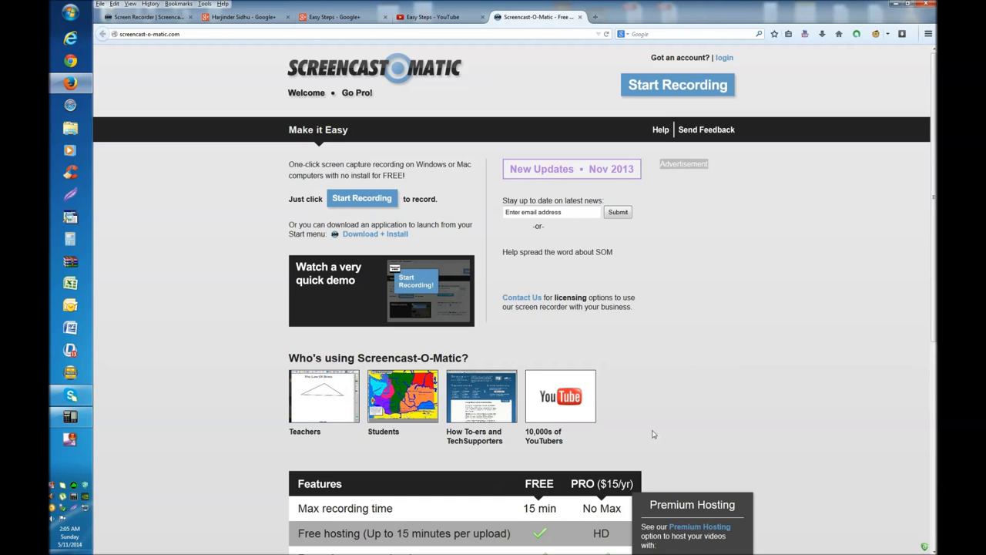
{"action": "scroll", "coordinate": [548, 511], "scroll_direction": "down", "scroll_amount": 5}
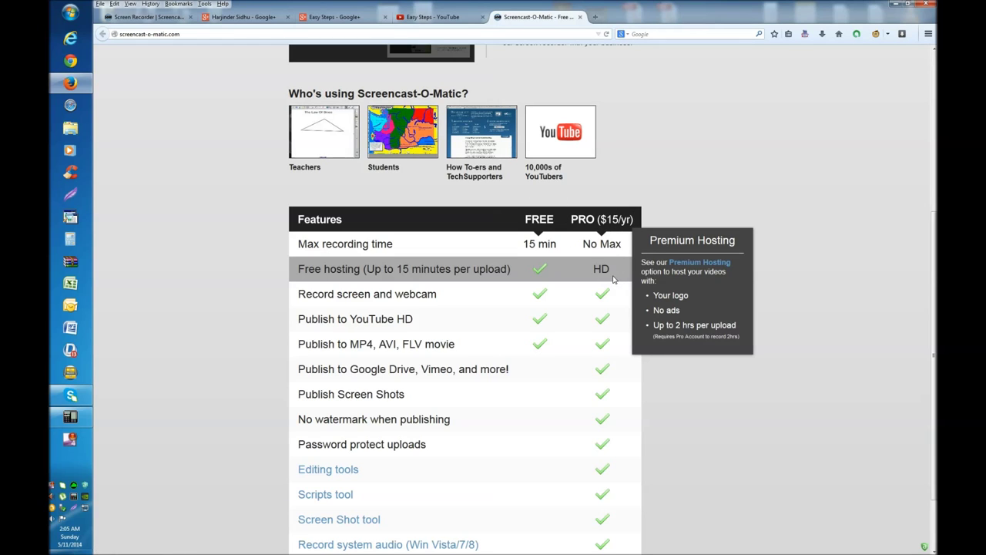
{"action": "scroll", "coordinate": [609, 273], "scroll_direction": "down", "scroll_amount": 2}
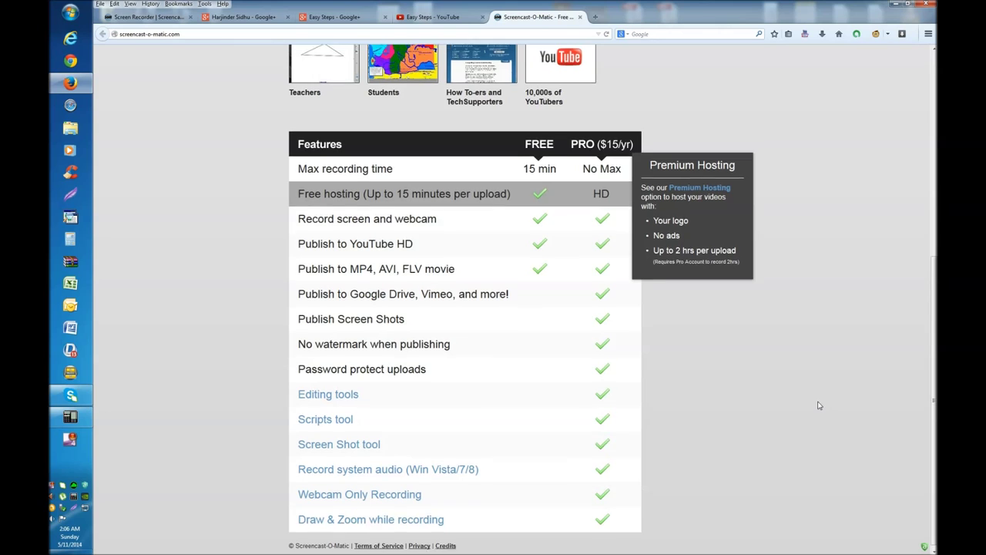
Launch the online screen recorder, then follow the link to install the Windows app.
{"action": "scroll", "coordinate": [819, 405], "scroll_direction": "up", "scroll_amount": 5}
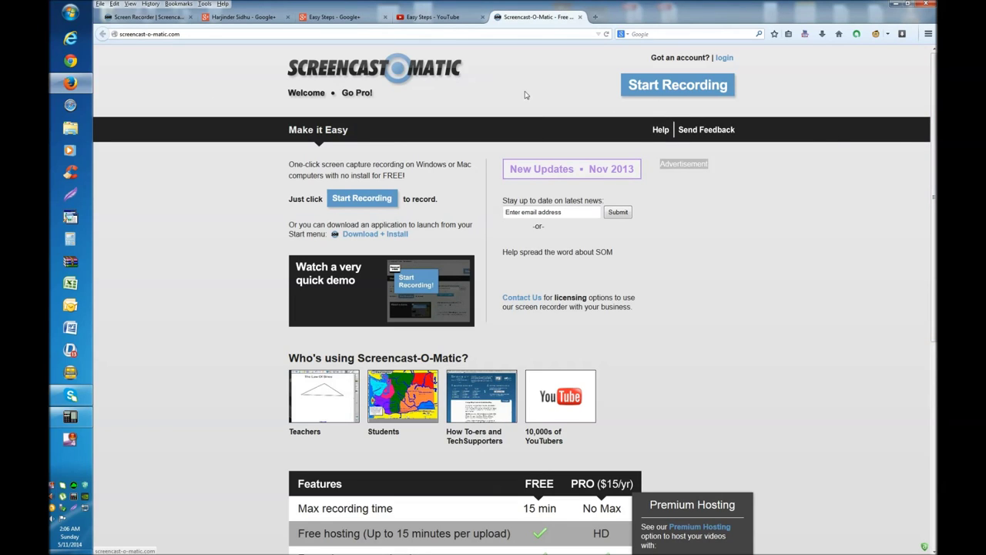
{"action": "left_click", "coordinate": [675, 86]}
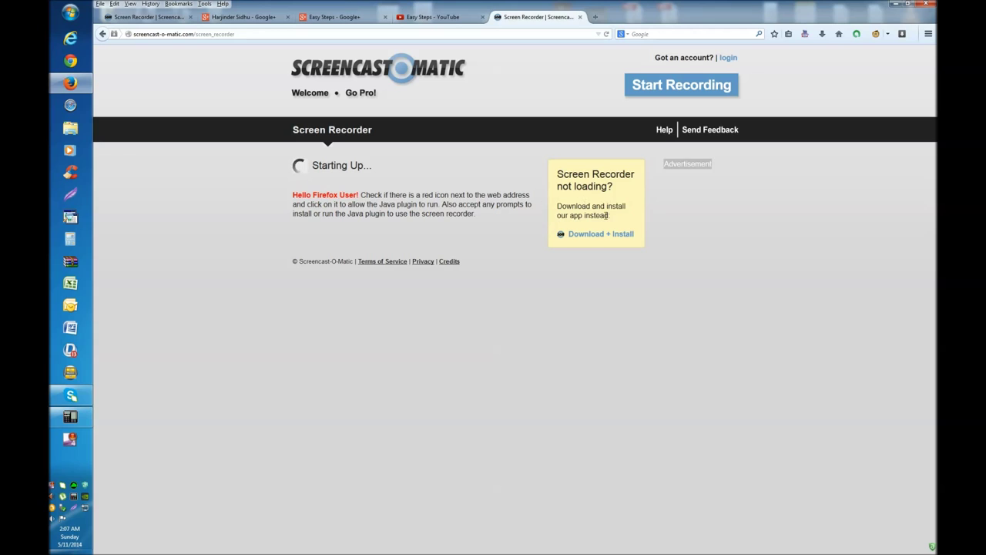
{"action": "left_click", "coordinate": [601, 239]}
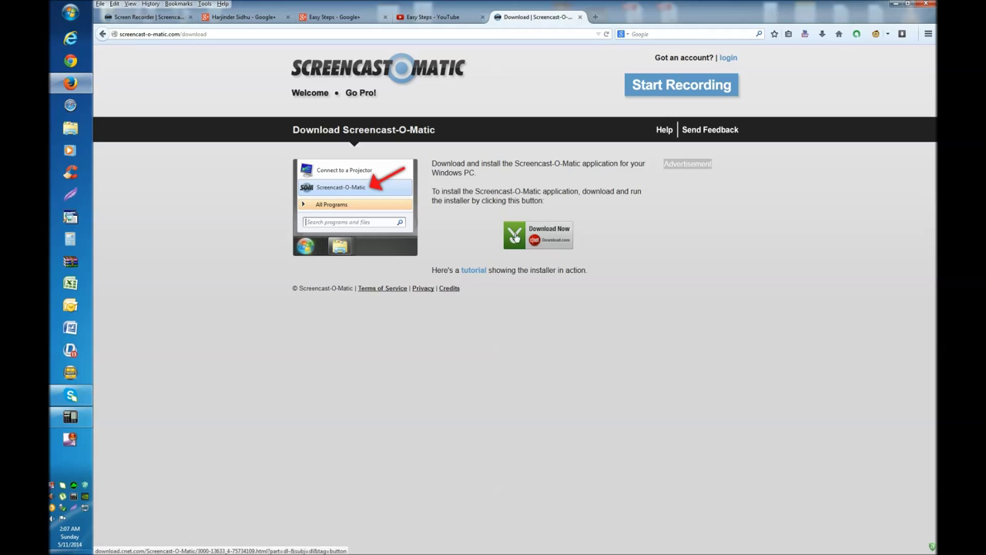
On Download.com, keep the page in English and start downloading the Screencast-O-Matic installer.
{"action": "left_click", "coordinate": [515, 236]}
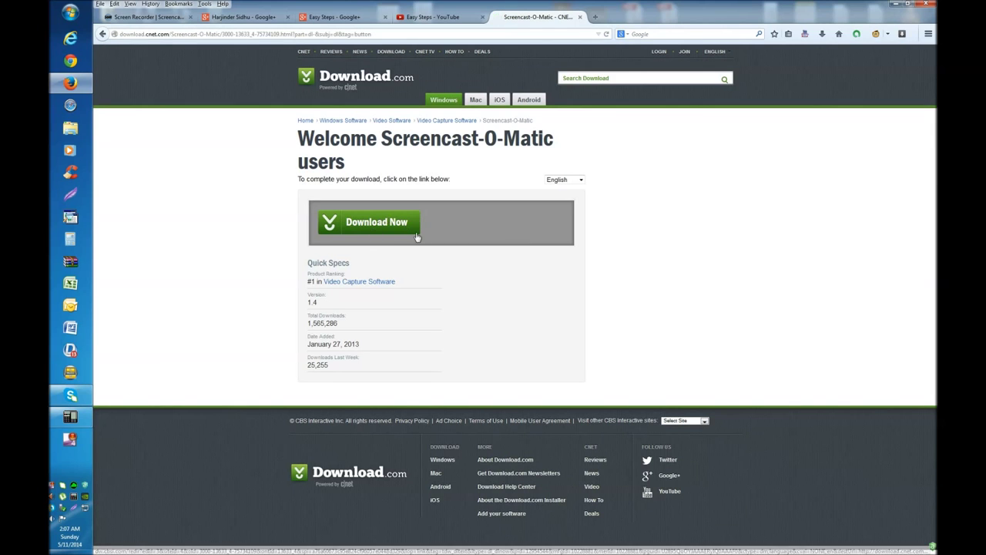
{"action": "left_click", "coordinate": [582, 182]}
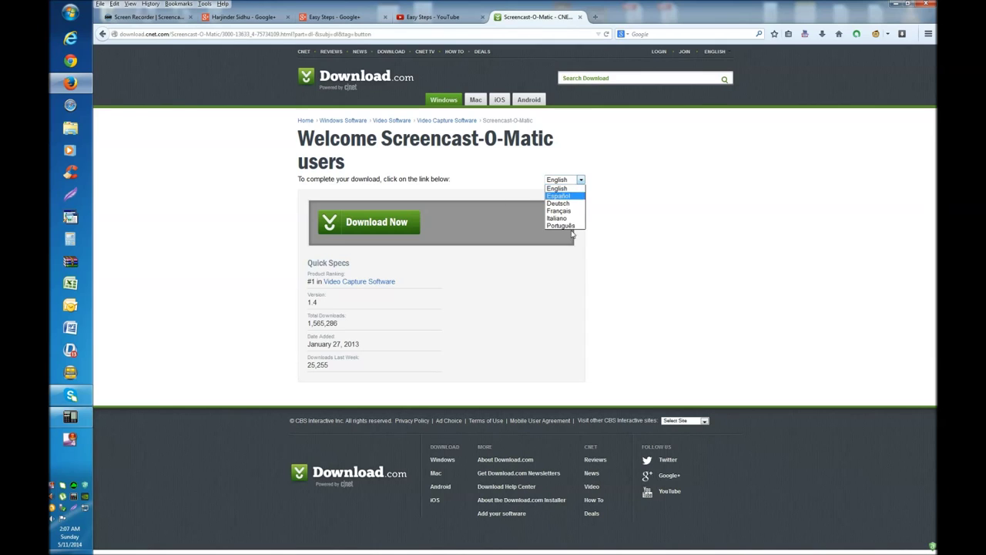
{"action": "left_click", "coordinate": [667, 210]}
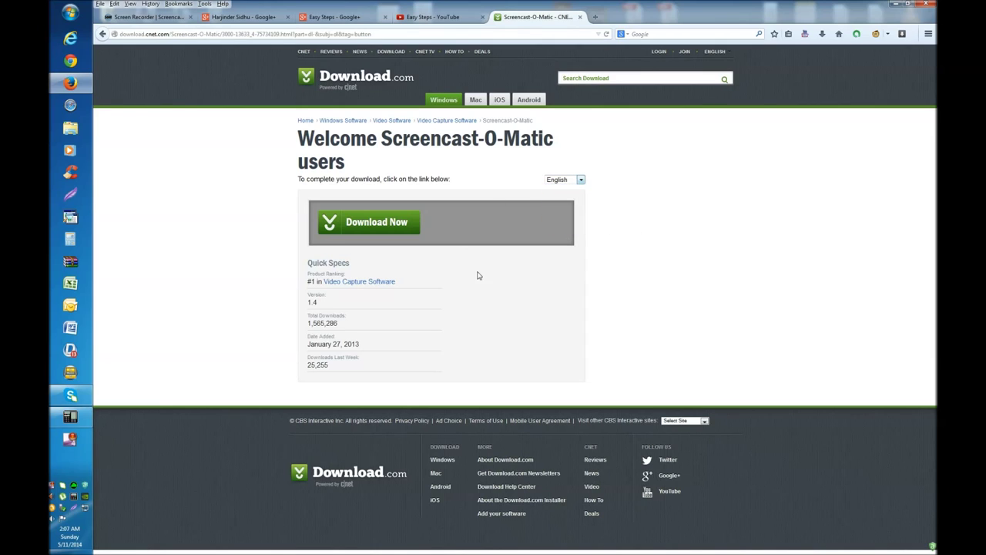
{"action": "left_click", "coordinate": [401, 223]}
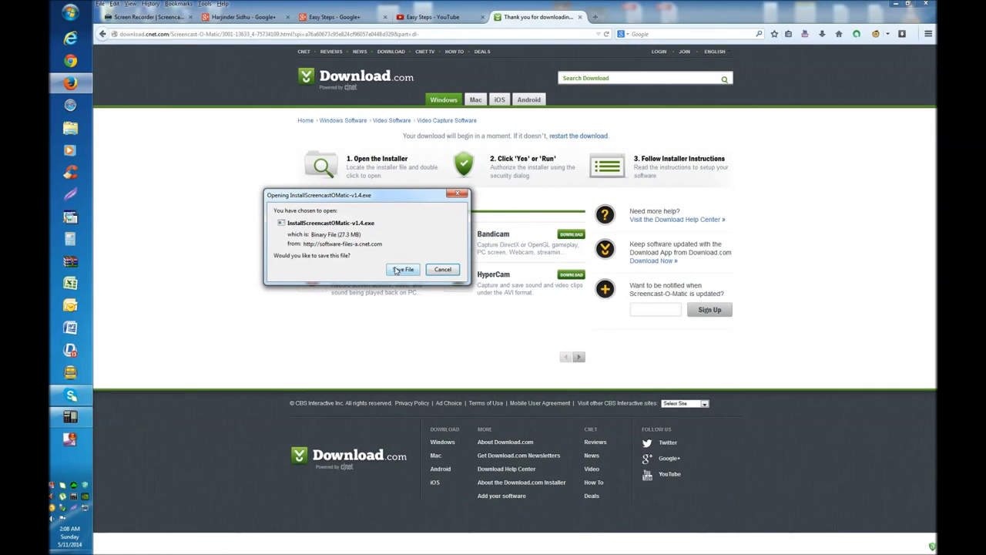
Save InstallScreencastOMatic-v1.4(3).exe and run it from the Downloads list despite the warning.
{"action": "left_click", "coordinate": [403, 270]}
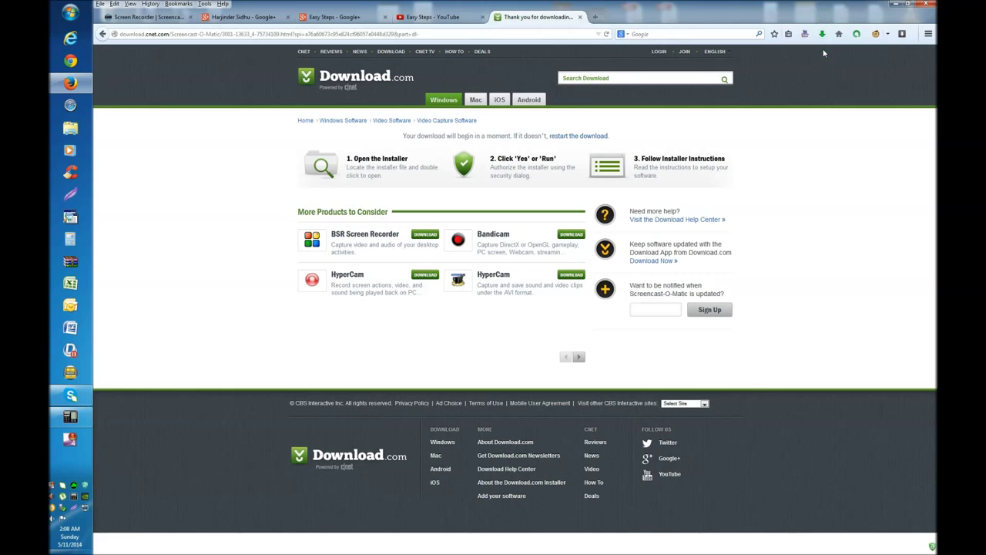
{"action": "left_click", "coordinate": [823, 39]}
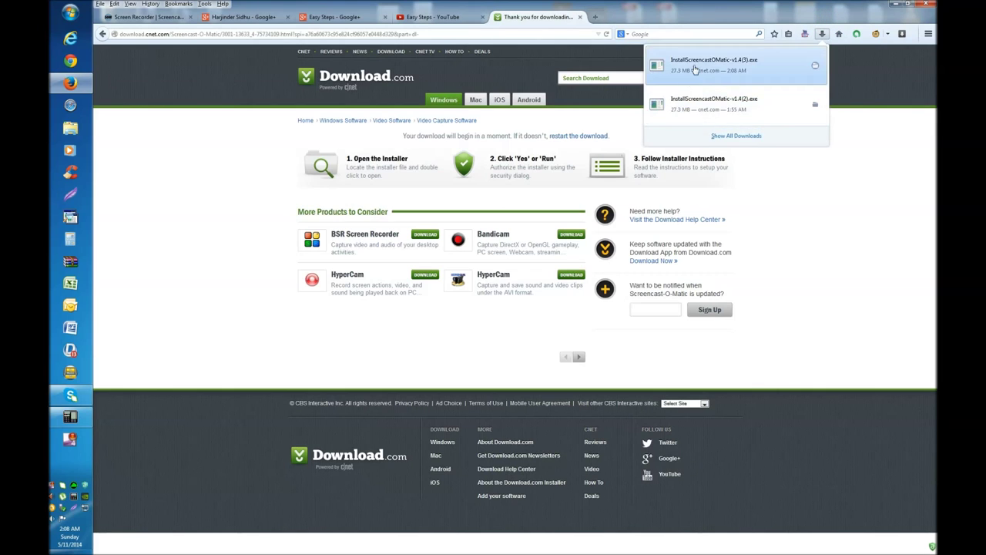
{"action": "left_click", "coordinate": [694, 67]}
{"action": "left_click", "coordinate": [532, 292]}
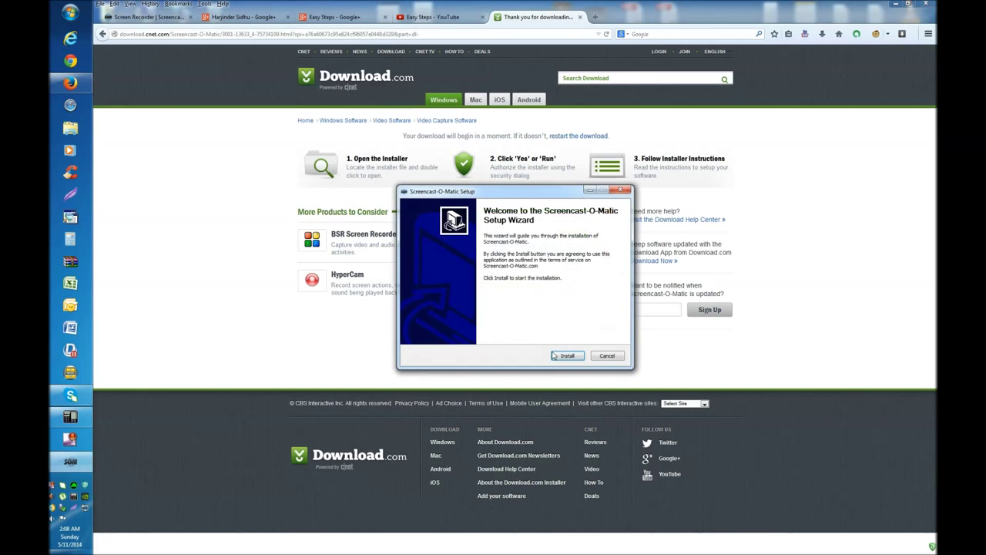
Install Screencast-O-Matic, launch it on finishing, and continue with the free version.
{"action": "left_click", "coordinate": [562, 356]}
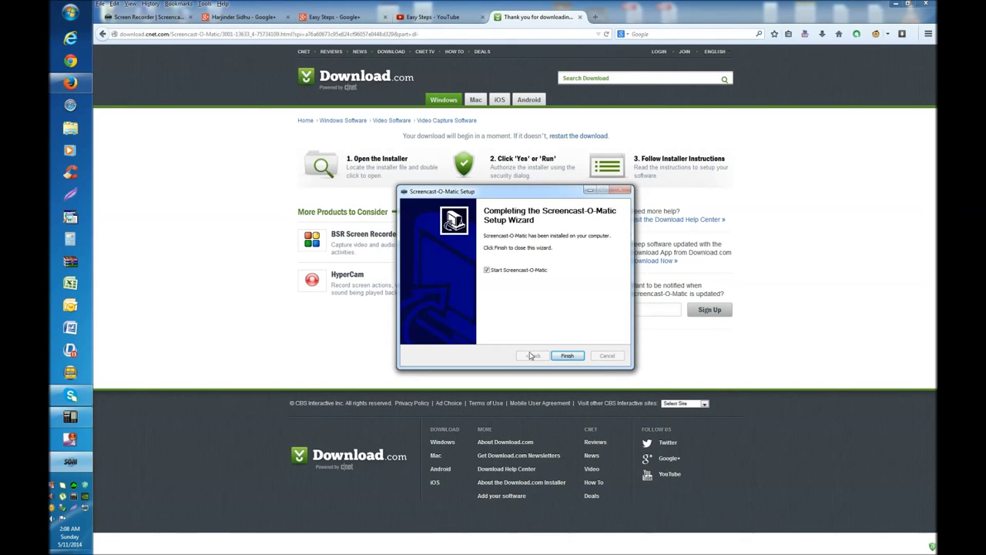
{"action": "left_click", "coordinate": [571, 359]}
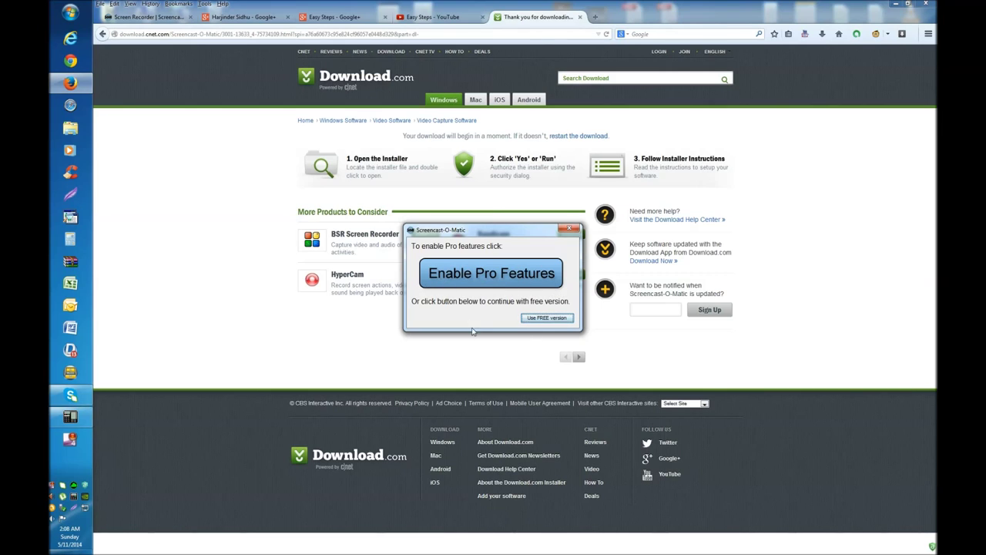
{"action": "left_click", "coordinate": [546, 318]}
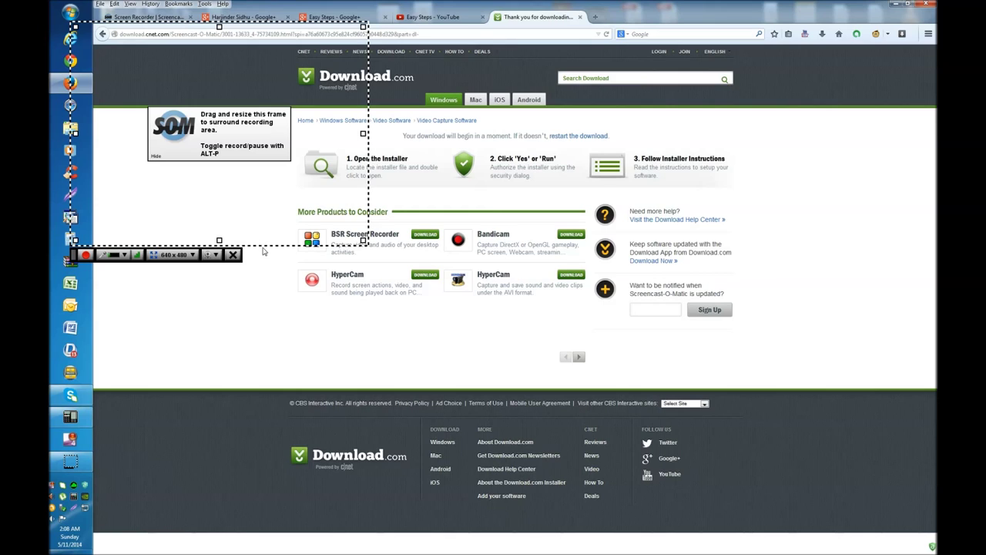
Centre the recording frame over a new blank tab, review audio inputs, and set Full Screen.
{"action": "left_click_drag", "start_coordinate": [262, 250], "coordinate": [569, 414]}
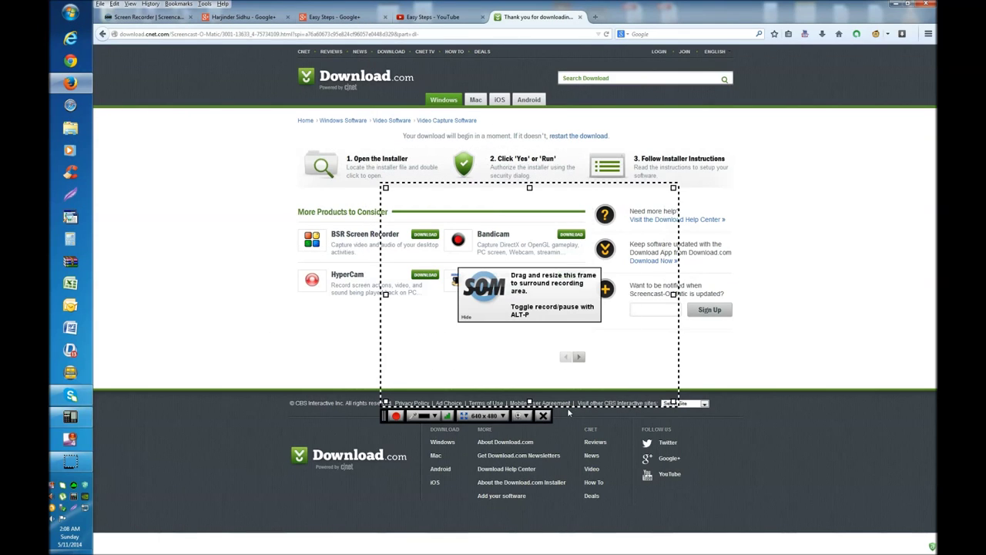
{"action": "left_click", "coordinate": [596, 17]}
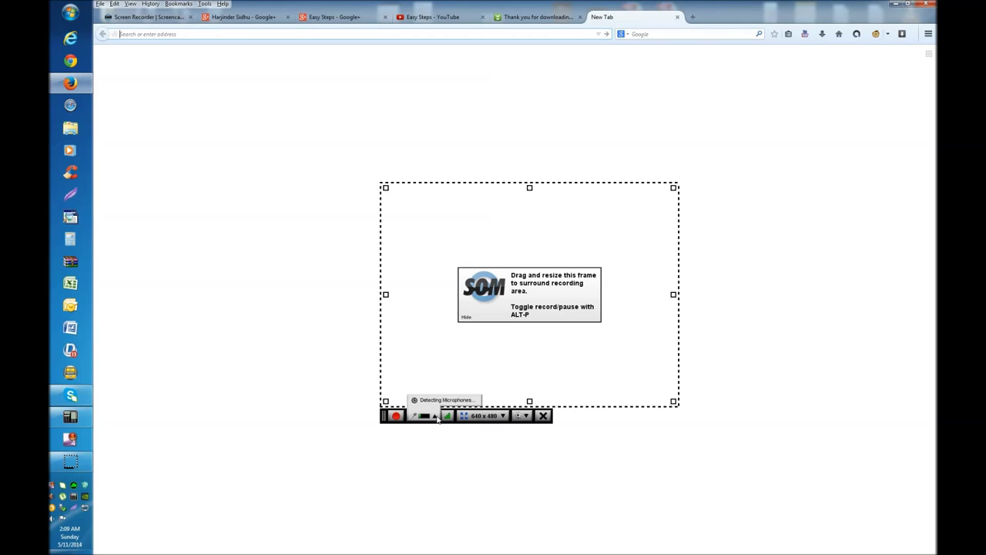
{"action": "left_click", "coordinate": [437, 416]}
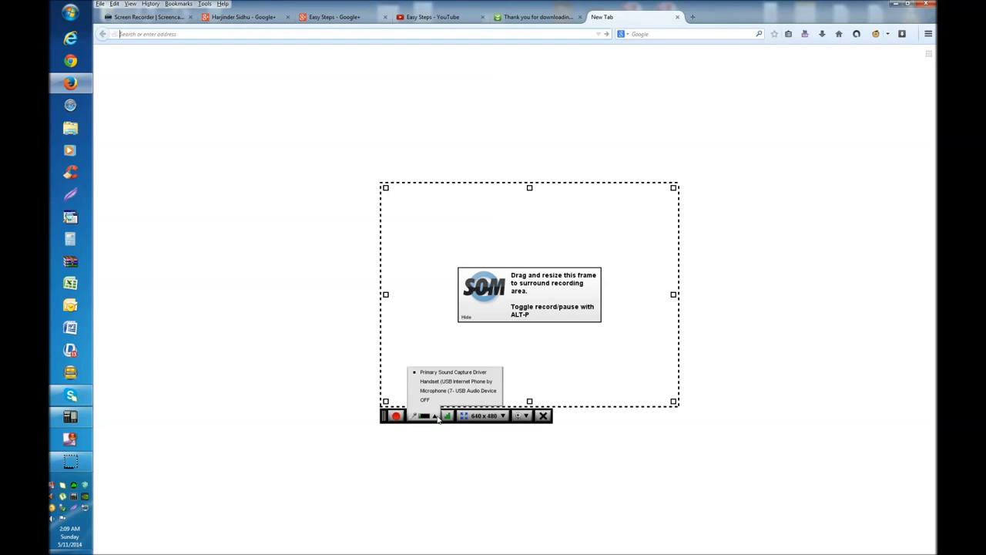
{"action": "left_click", "coordinate": [436, 417]}
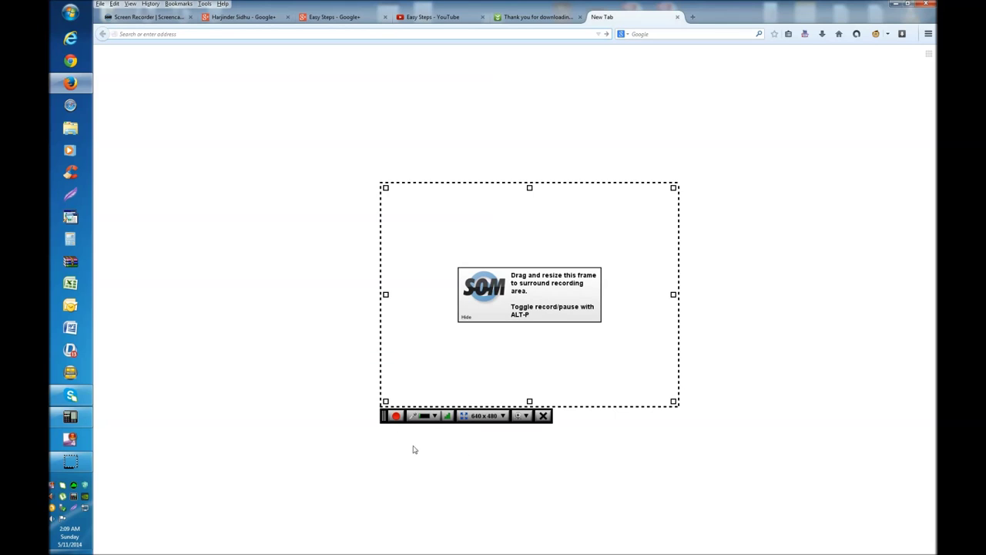
{"action": "left_click", "coordinate": [501, 417]}
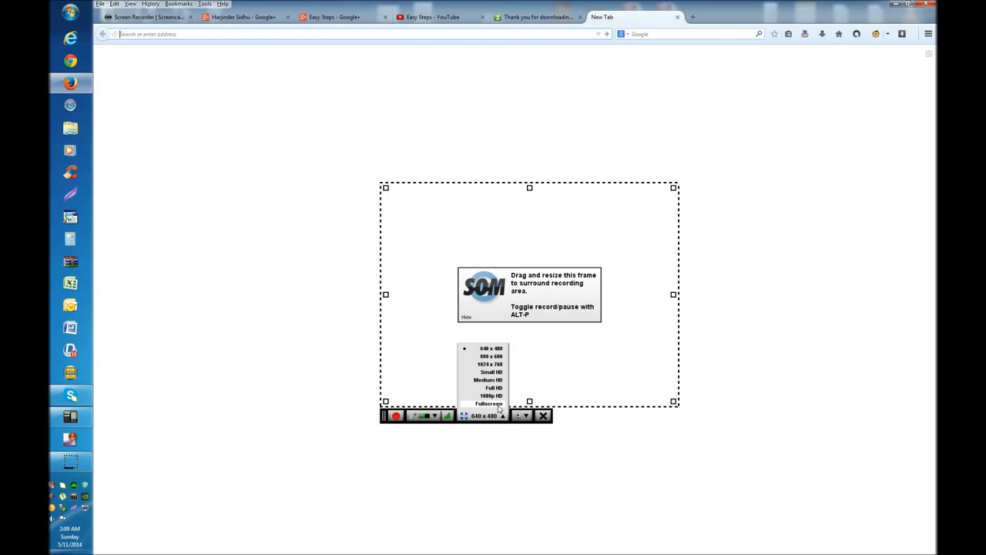
{"action": "left_click", "coordinate": [490, 404]}
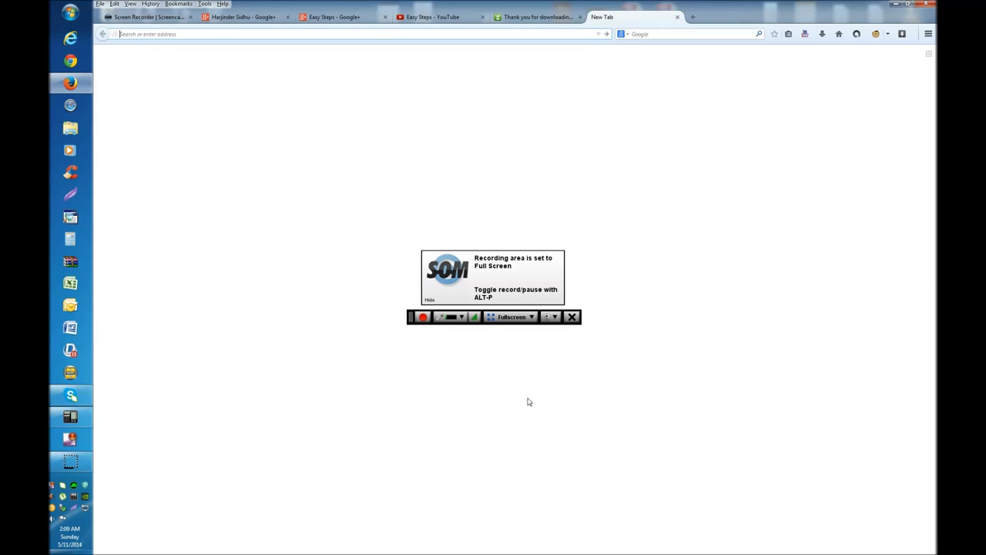
Check the available webcams and start the full-screen recording.
{"action": "left_click", "coordinate": [555, 318]}
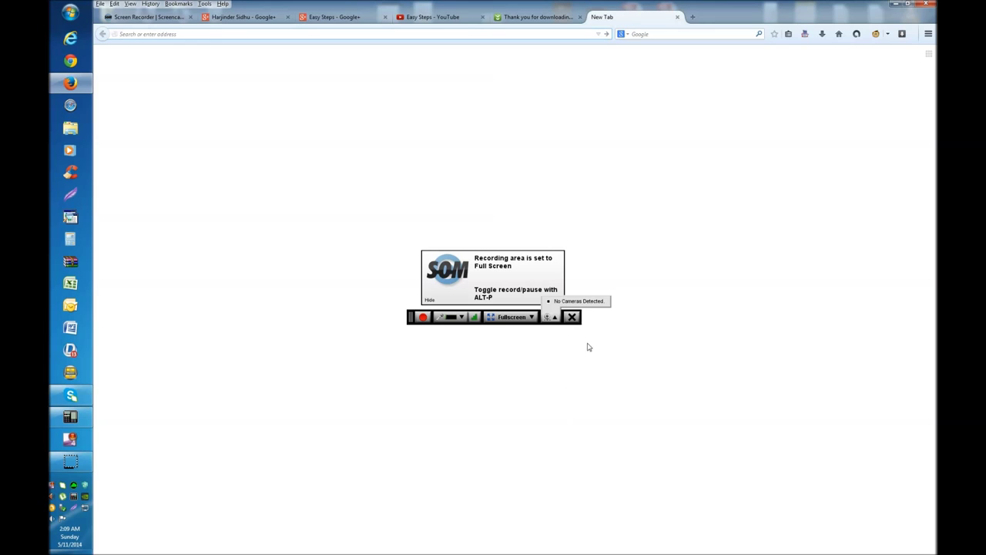
{"action": "left_click", "coordinate": [546, 363]}
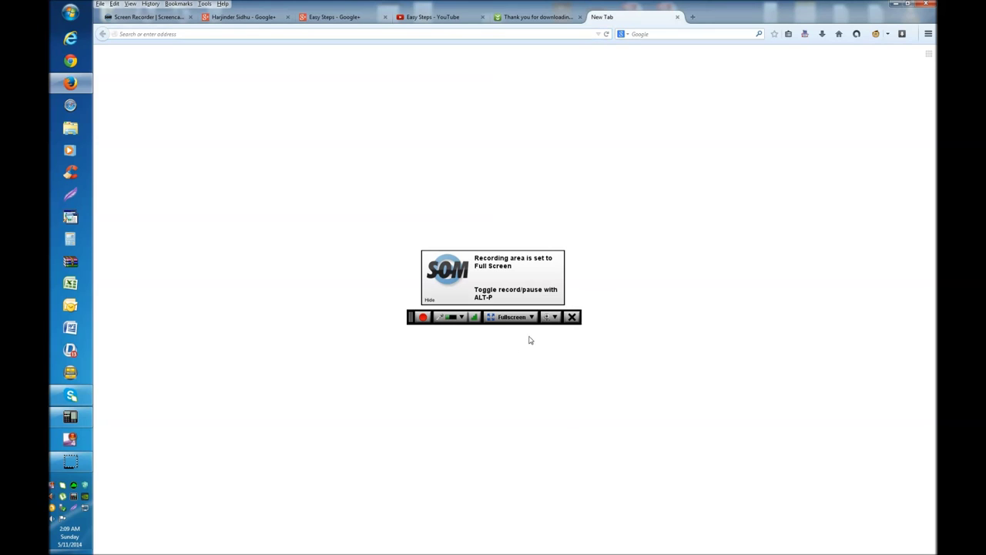
{"action": "left_click", "coordinate": [422, 317]}
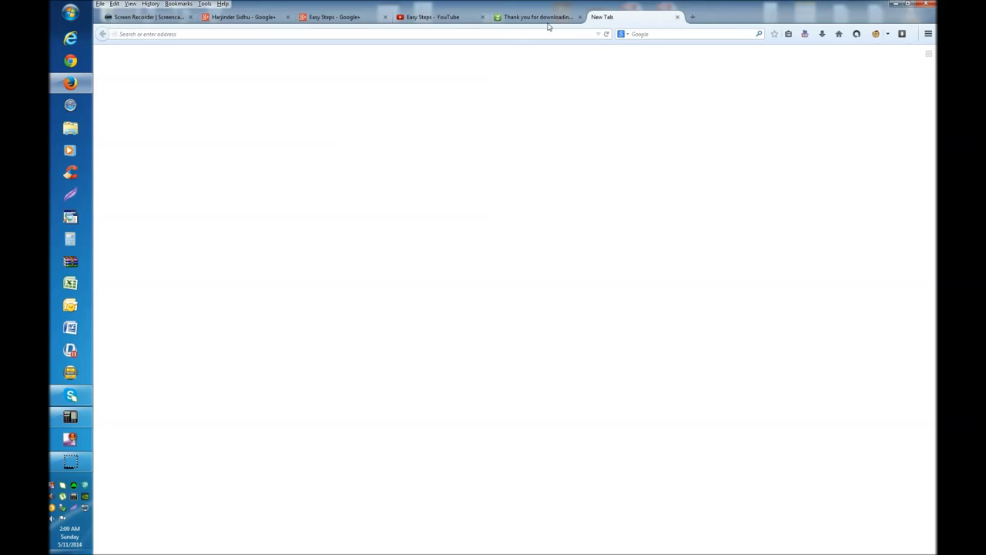
Show the Easy Steps YouTube channel, visit its Videos page, return Home, and restore the paused recorder.
{"action": "left_click", "coordinate": [547, 19]}
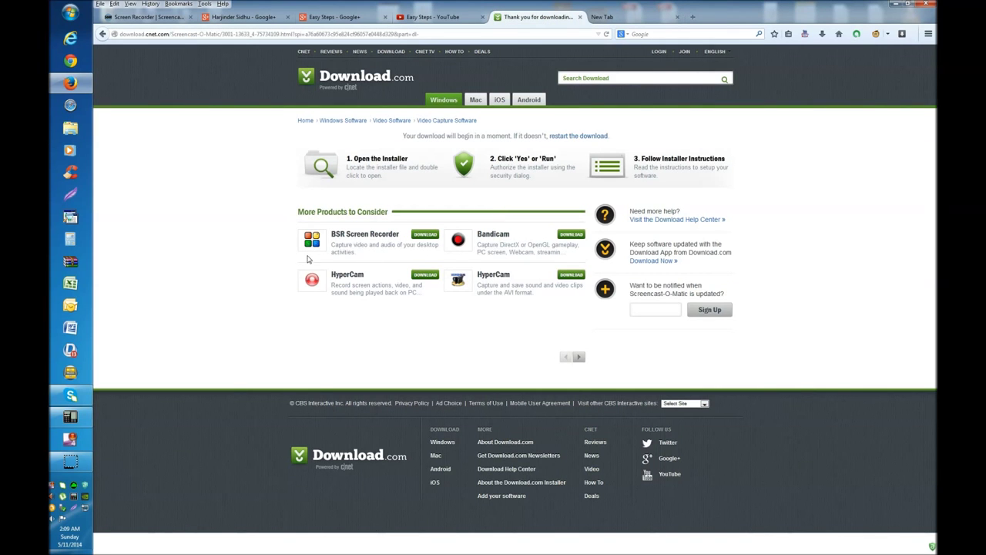
{"action": "left_click", "coordinate": [639, 19]}
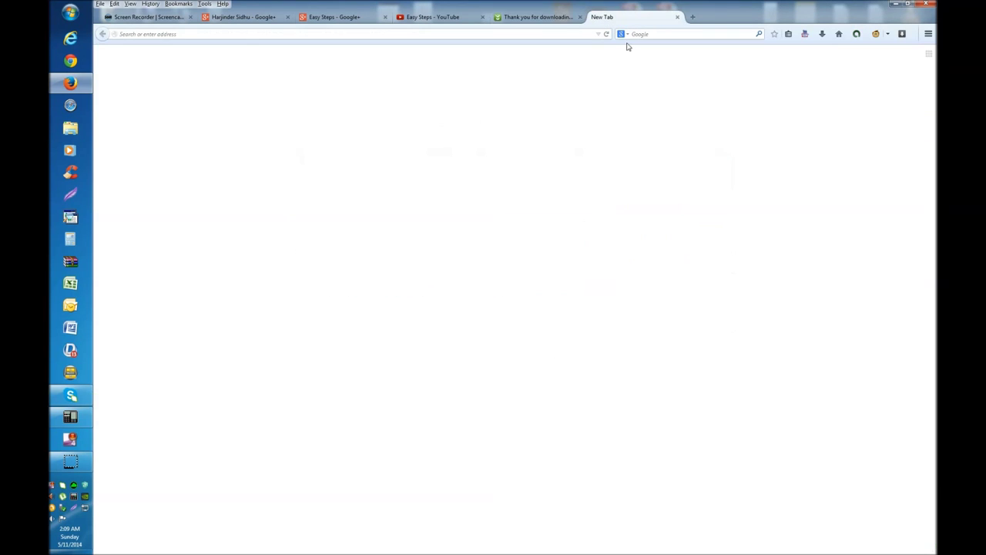
{"action": "left_click", "coordinate": [543, 19]}
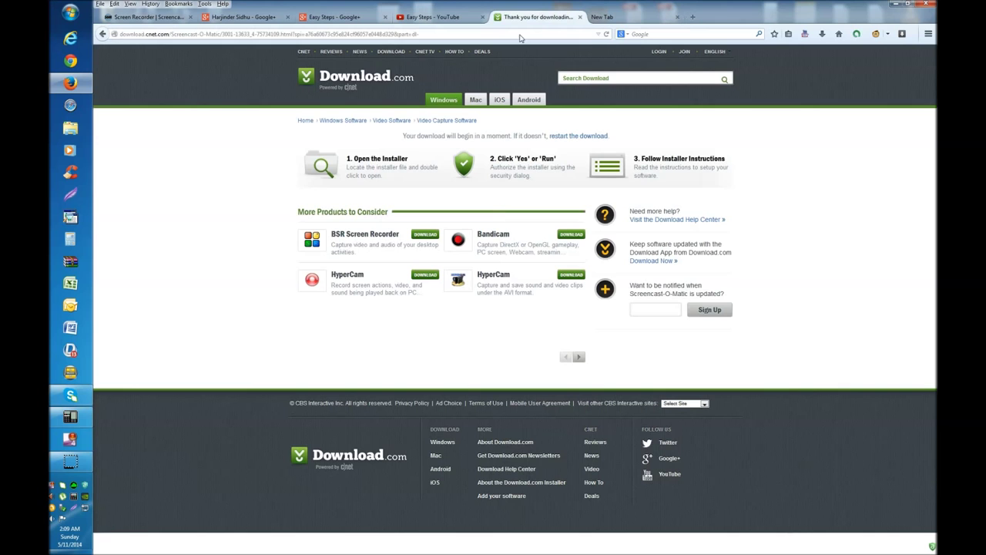
{"action": "left_click", "coordinate": [432, 14]}
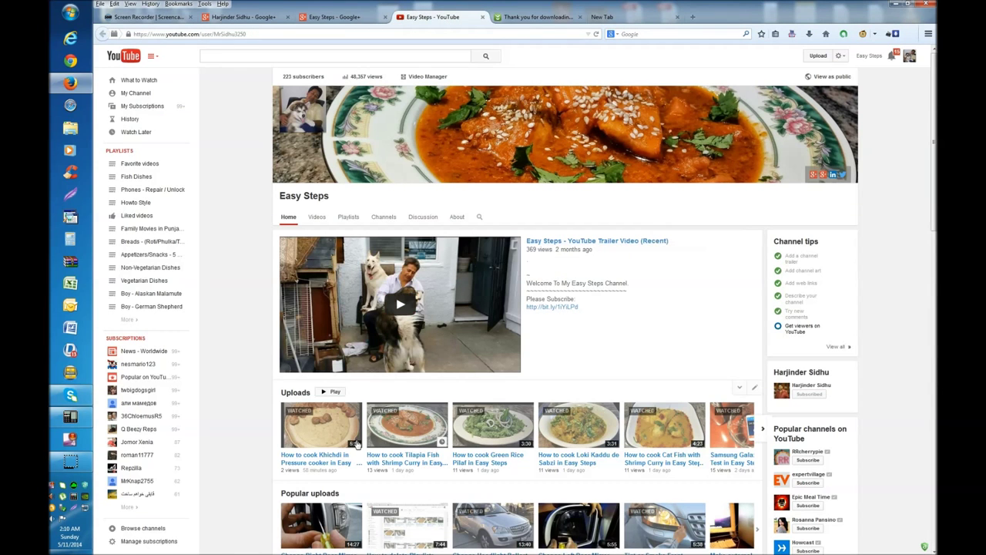
{"action": "left_click", "coordinate": [317, 217]}
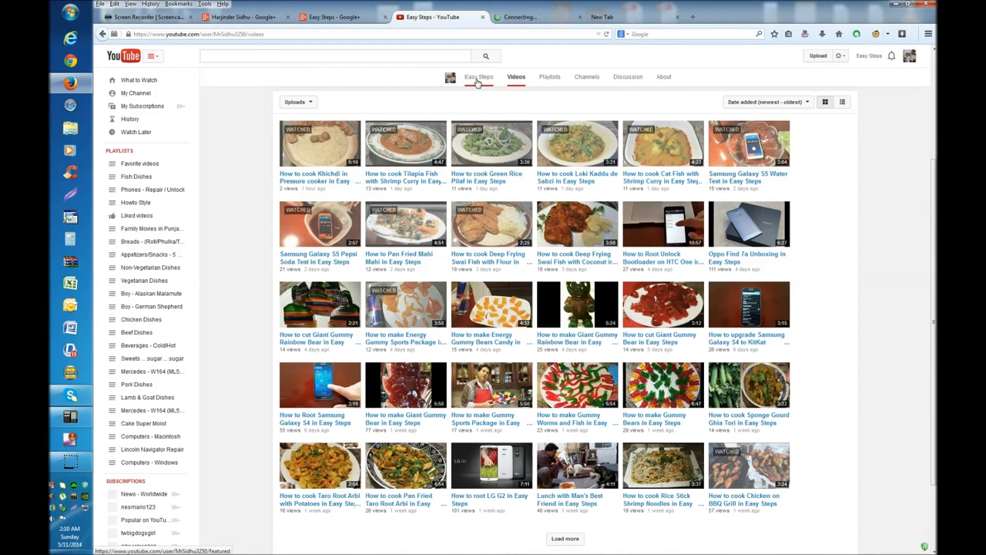
{"action": "left_click", "coordinate": [478, 83]}
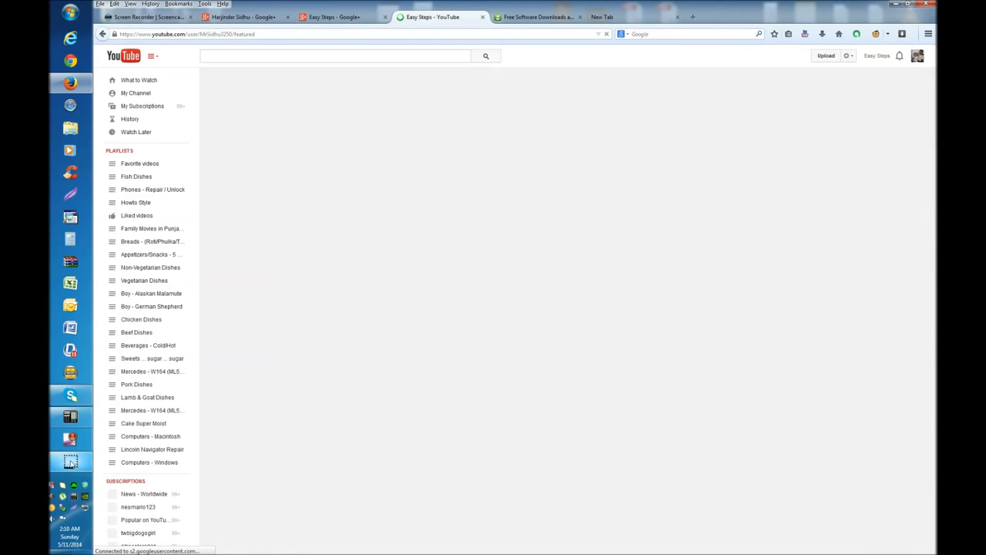
{"action": "mouse_move", "coordinate": [69, 461]}
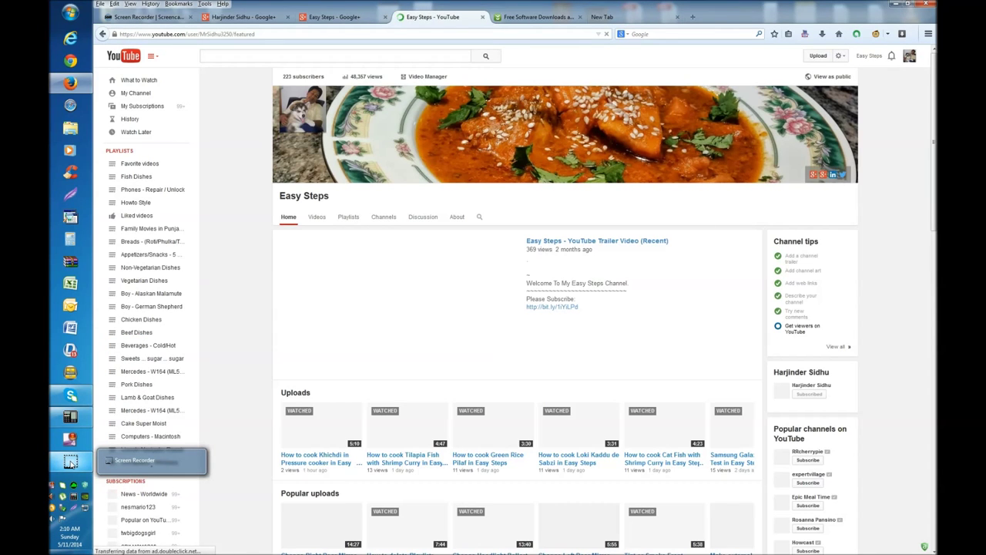
{"action": "left_click", "coordinate": [69, 461]}
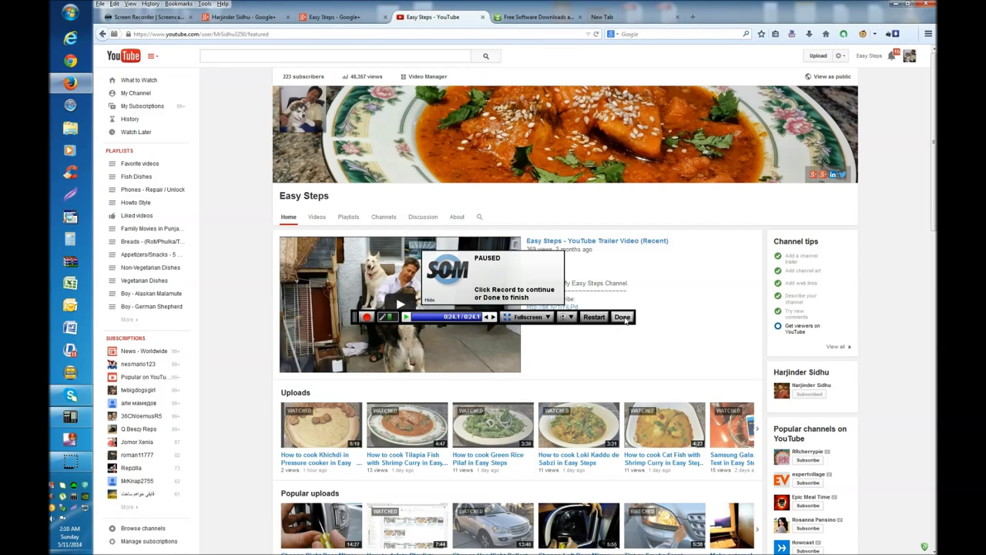
Finish the recording and play back its 0:25 preview.
{"action": "left_click", "coordinate": [626, 320]}
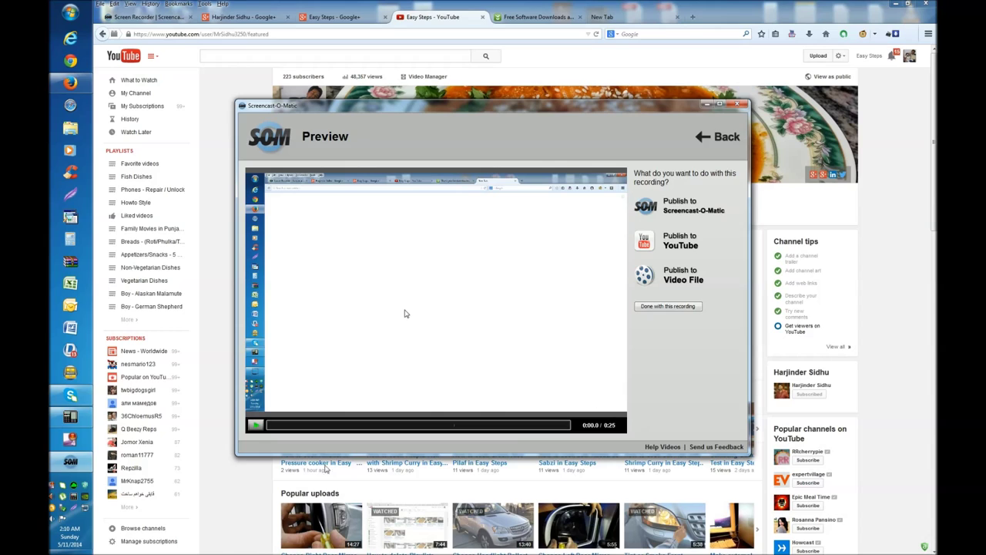
{"action": "left_click", "coordinate": [255, 426]}
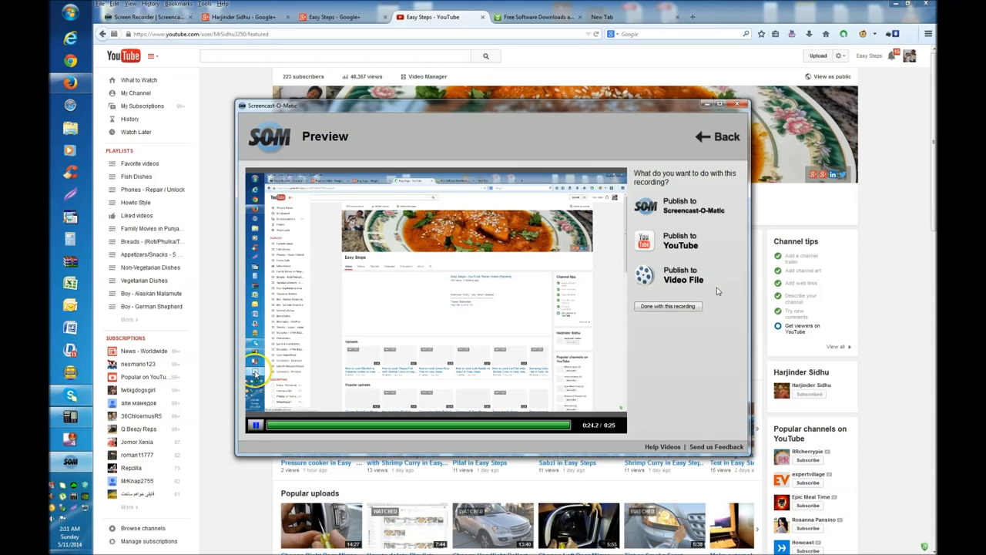
Choose Publish to Video File for the finished recording.
{"action": "left_click", "coordinate": [674, 282]}
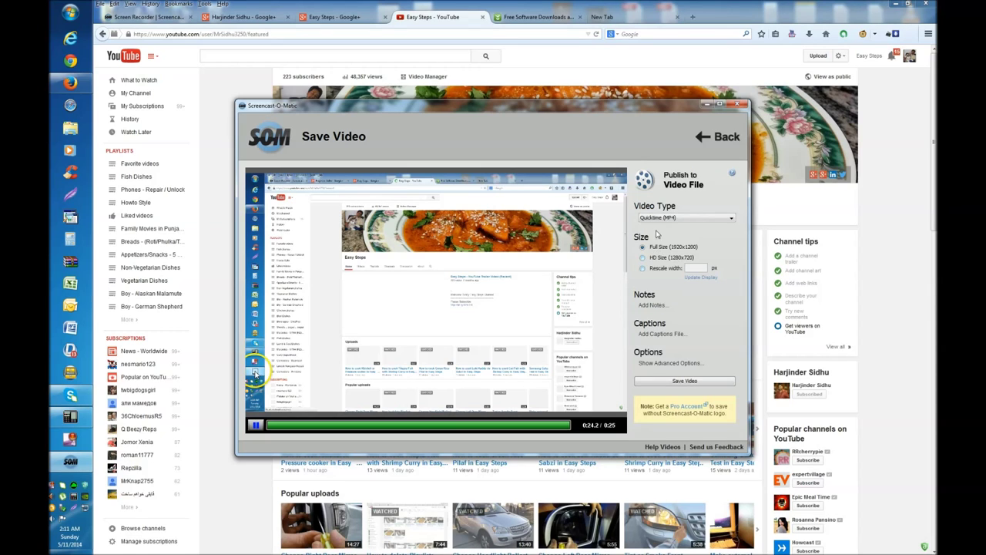
Keep Quicktime (MP4) at Full Size (1920x1200) and proceed to Save Video.
{"action": "left_click", "coordinate": [732, 219]}
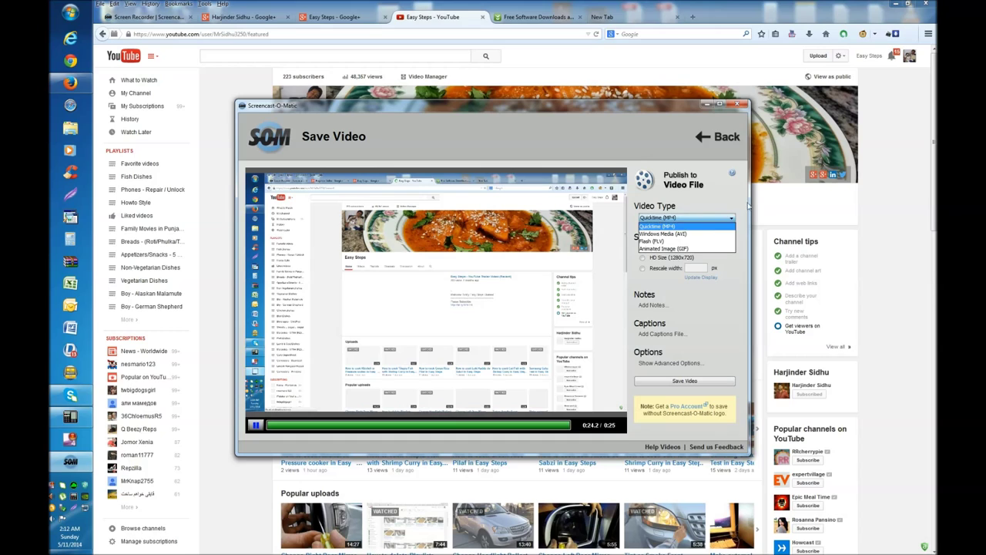
{"action": "left_click", "coordinate": [718, 199]}
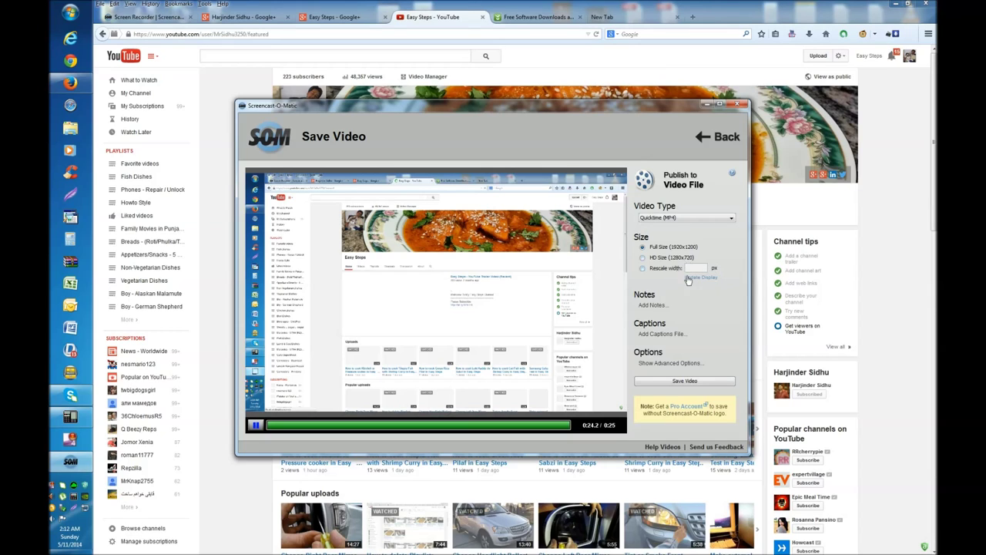
{"action": "left_click", "coordinate": [642, 268]}
{"action": "left_click", "coordinate": [644, 248]}
{"action": "left_click", "coordinate": [697, 383]}
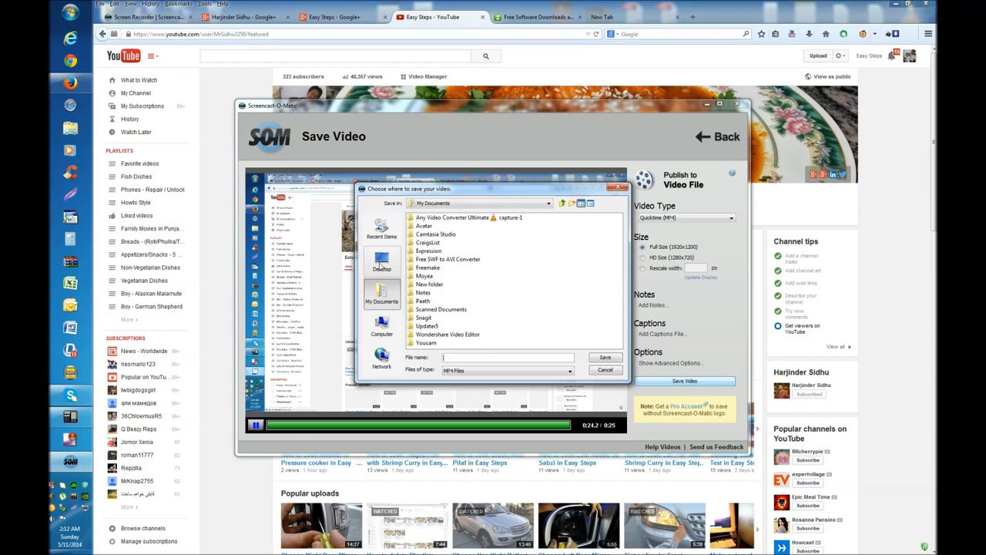
Navigate the save dialog from My Documents through Users and the profile folder into My Videos.
{"action": "left_click", "coordinate": [384, 325]}
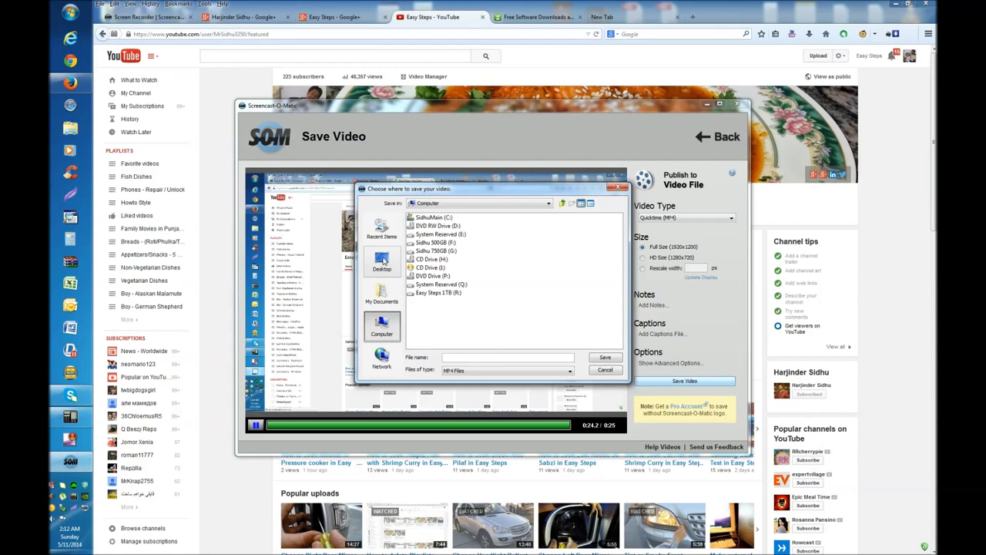
{"action": "left_click", "coordinate": [382, 293]}
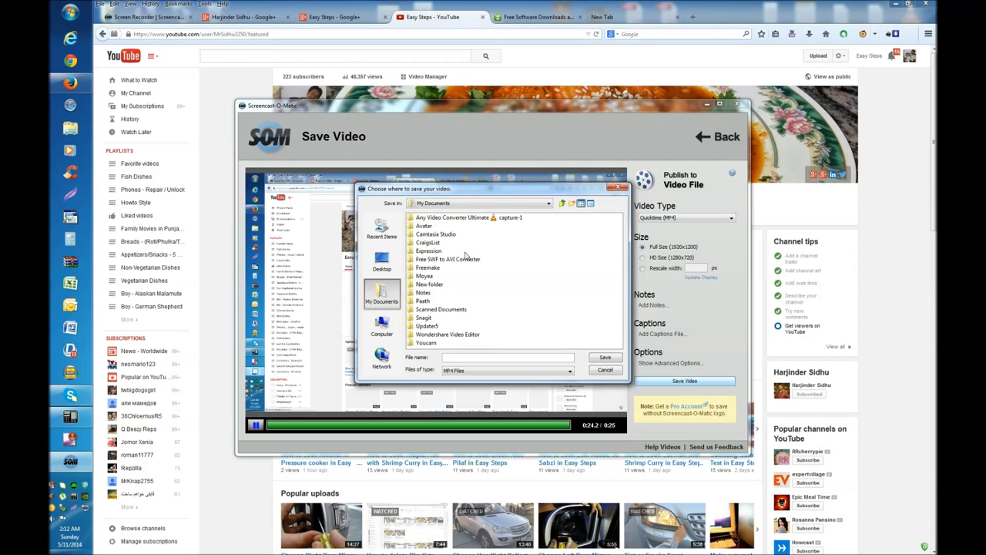
{"action": "left_click", "coordinate": [479, 203]}
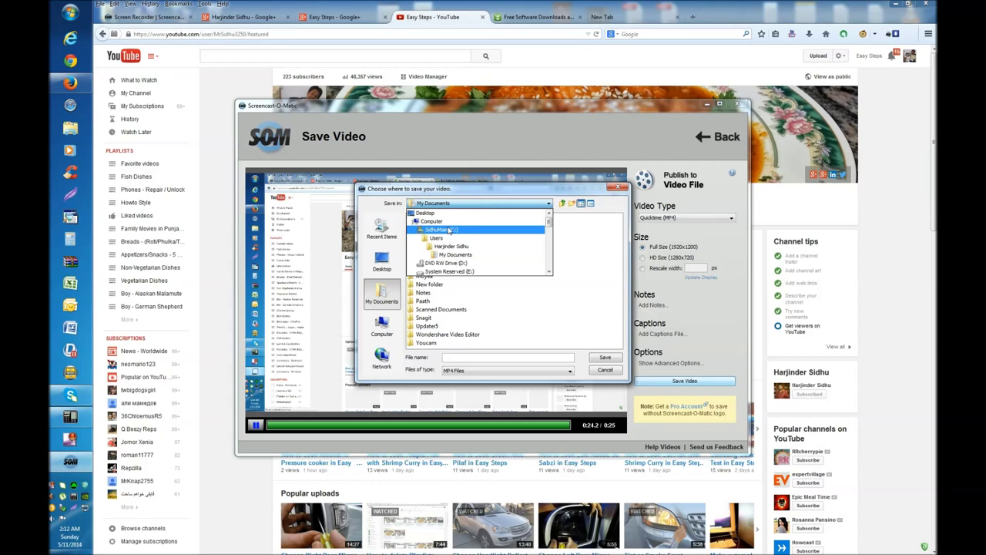
{"action": "left_click", "coordinate": [451, 239]}
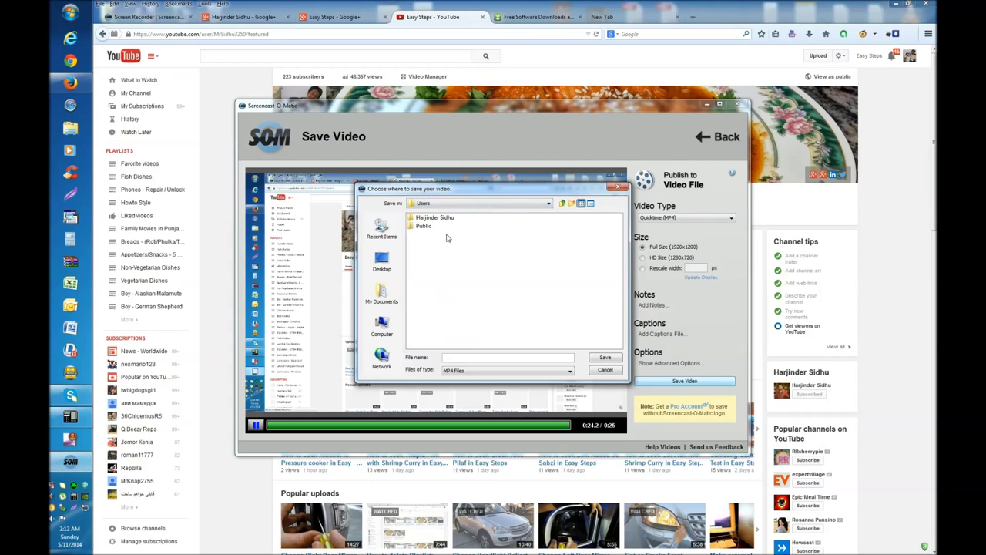
{"action": "left_click", "coordinate": [433, 220]}
{"action": "left_click", "coordinate": [433, 220]}
{"action": "double_click", "coordinate": [410, 221]}
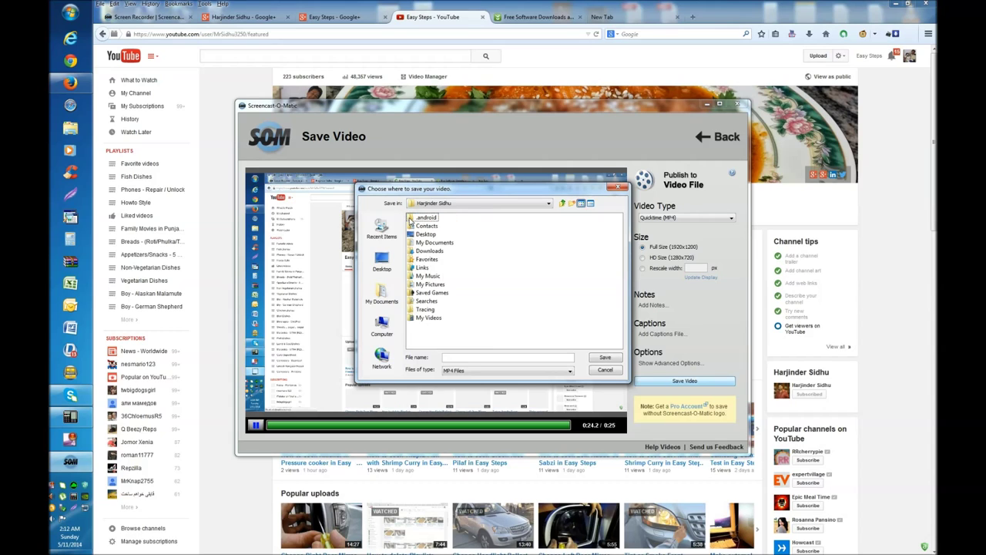
{"action": "double_click", "coordinate": [427, 319]}
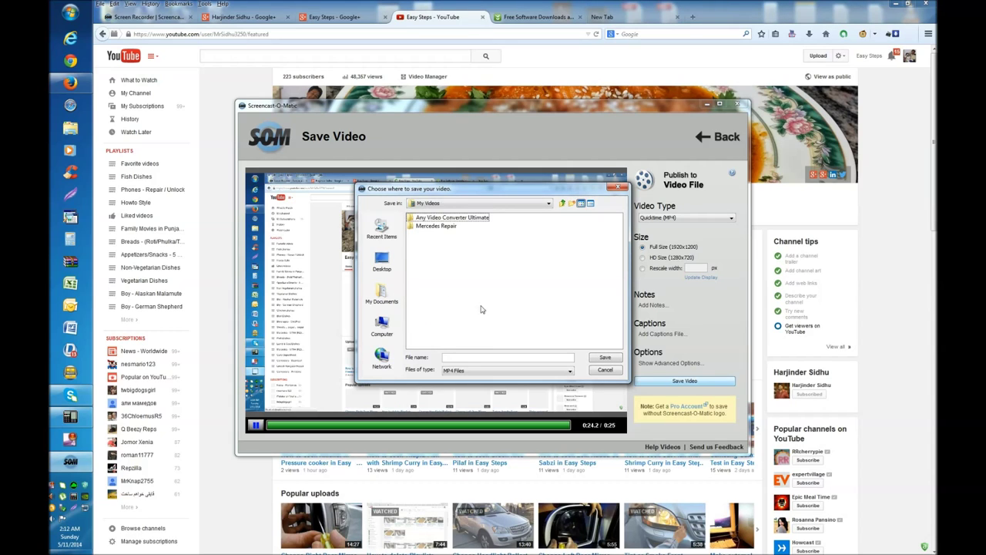
Create a folder called New Folder inside My Videos and open it as the save location.
{"action": "left_click", "coordinate": [562, 203]}
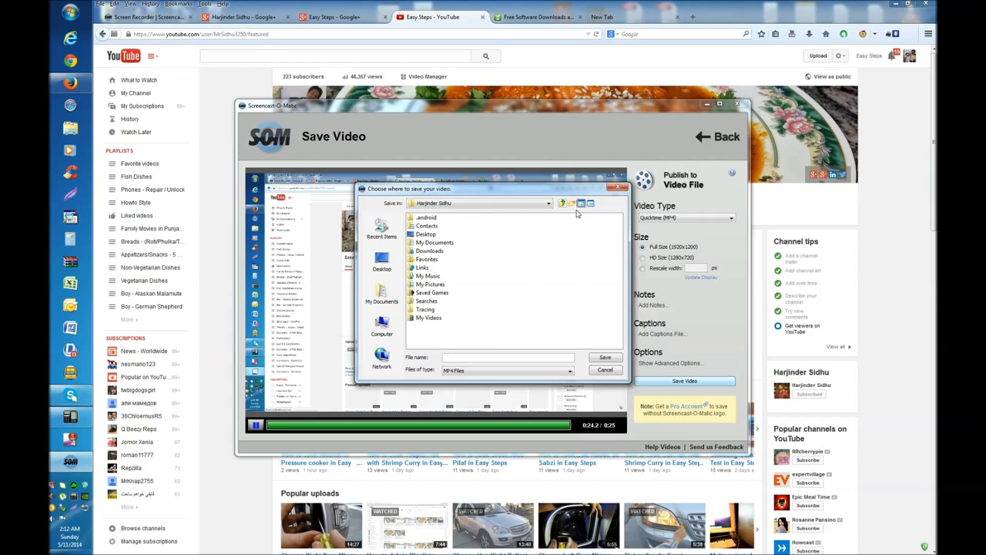
{"action": "left_click", "coordinate": [426, 318]}
{"action": "double_click", "coordinate": [426, 318]}
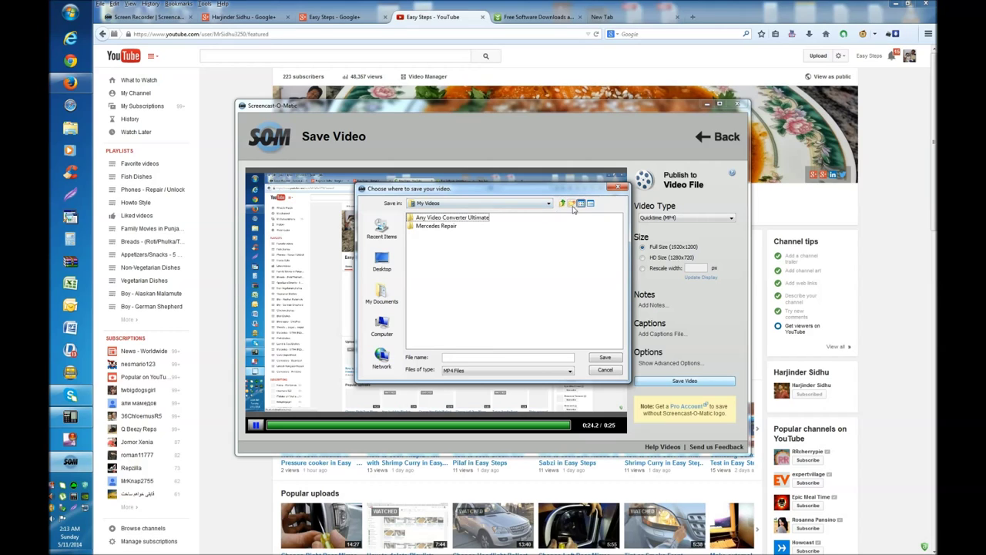
{"action": "left_click", "coordinate": [573, 205]}
{"action": "left_click", "coordinate": [463, 270]}
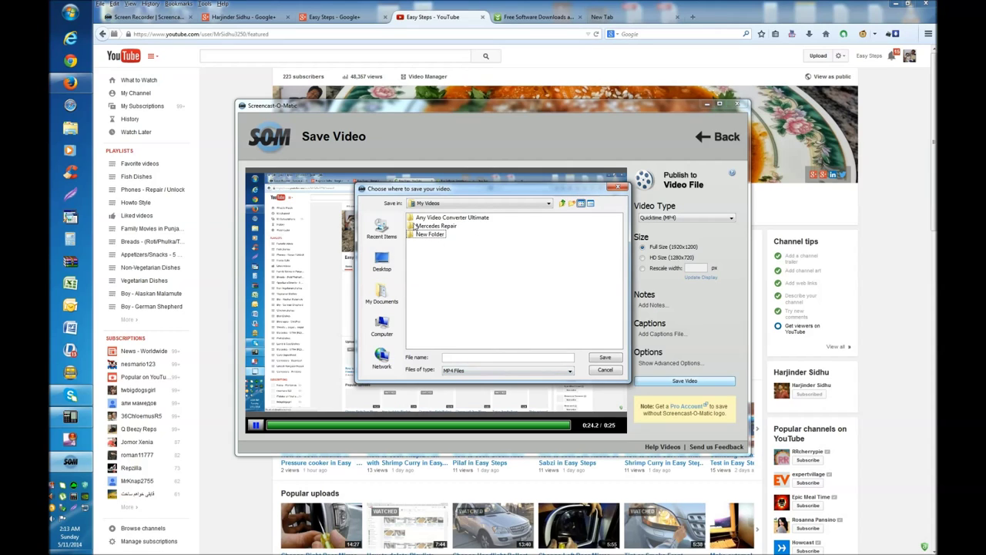
{"action": "double_click", "coordinate": [420, 234]}
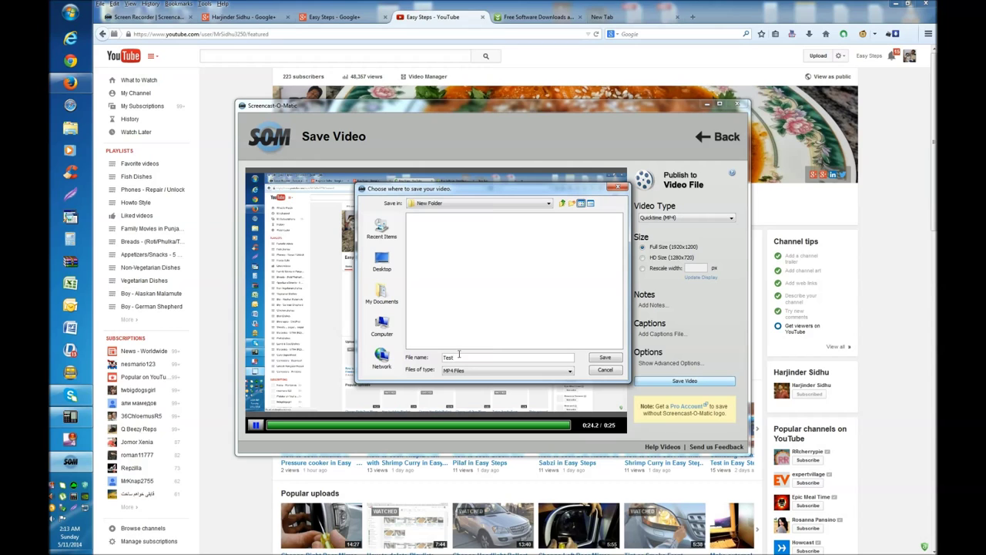
Save Test.mp4 into New Folder, then open its location and show the Videos library.
{"action": "left_click", "coordinate": [606, 360]}
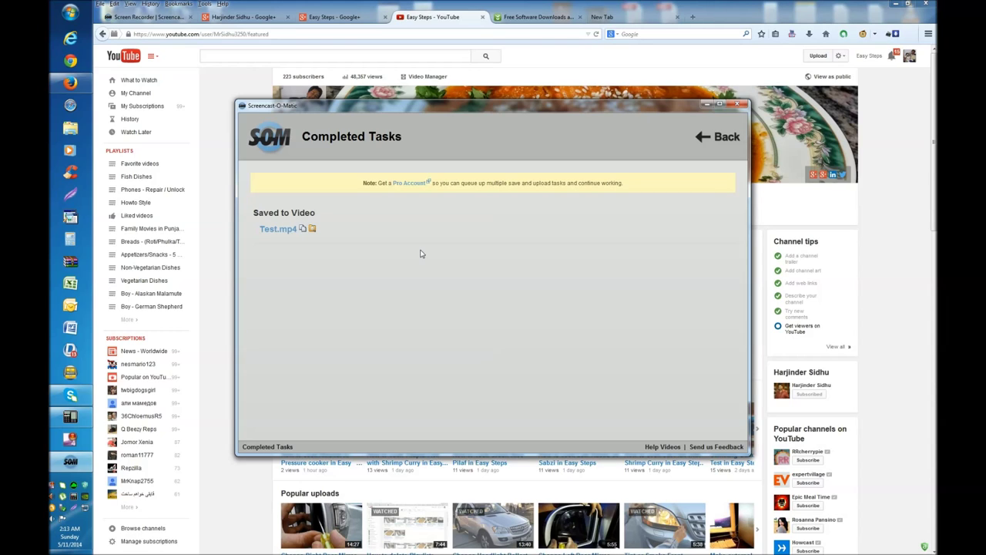
{"action": "left_click", "coordinate": [312, 229]}
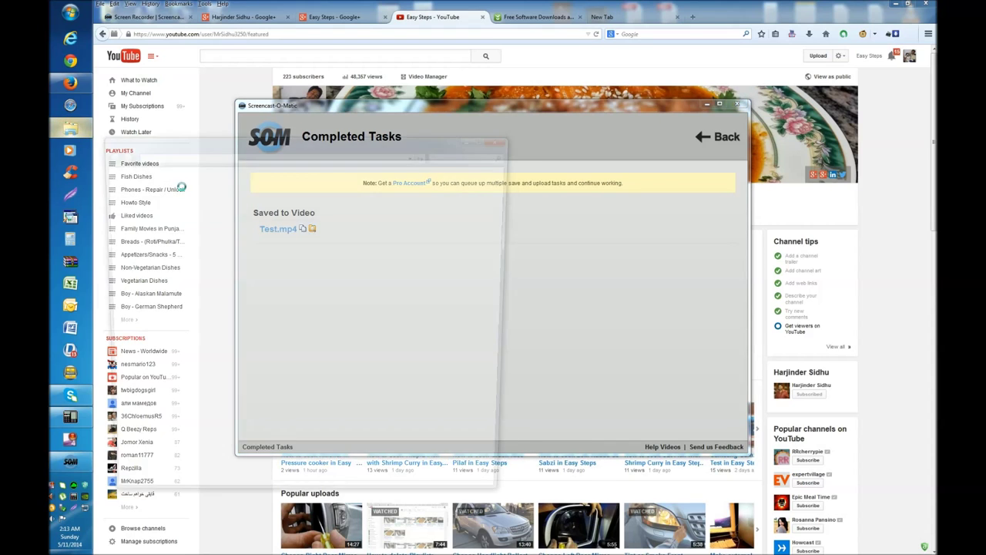
{"action": "left_click", "coordinate": [128, 285]}
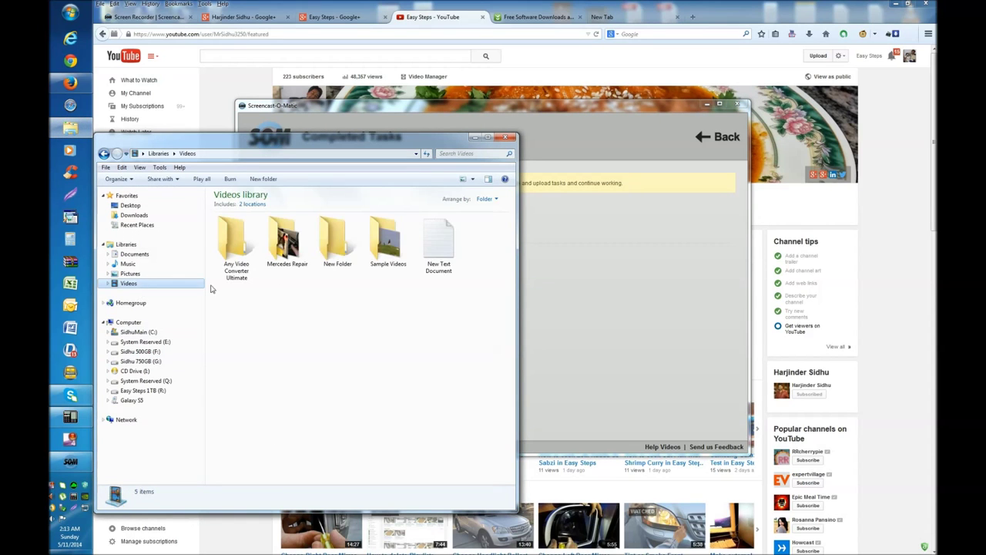
Open New Folder, play the 2.28 MB Test video, and move the folder window left.
{"action": "double_click", "coordinate": [328, 252]}
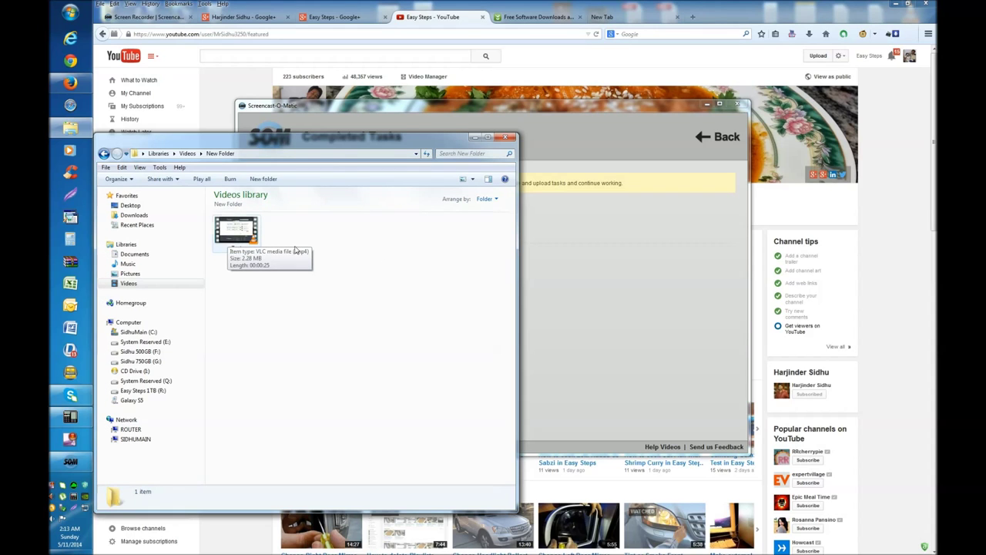
{"action": "left_click", "coordinate": [247, 244]}
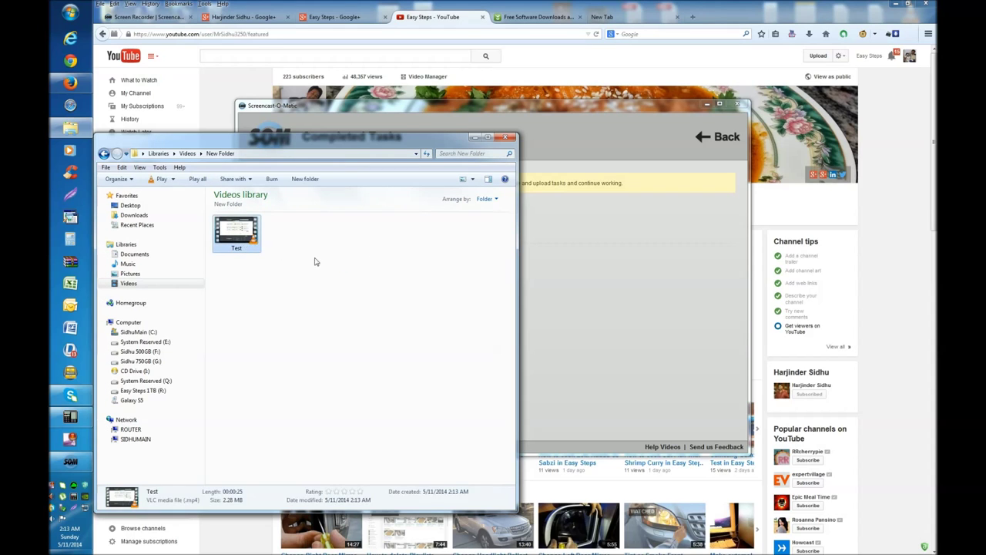
{"action": "key", "text": "Return"}
{"action": "left_click_drag", "start_coordinate": [535, 157], "coordinate": [437, 156]}
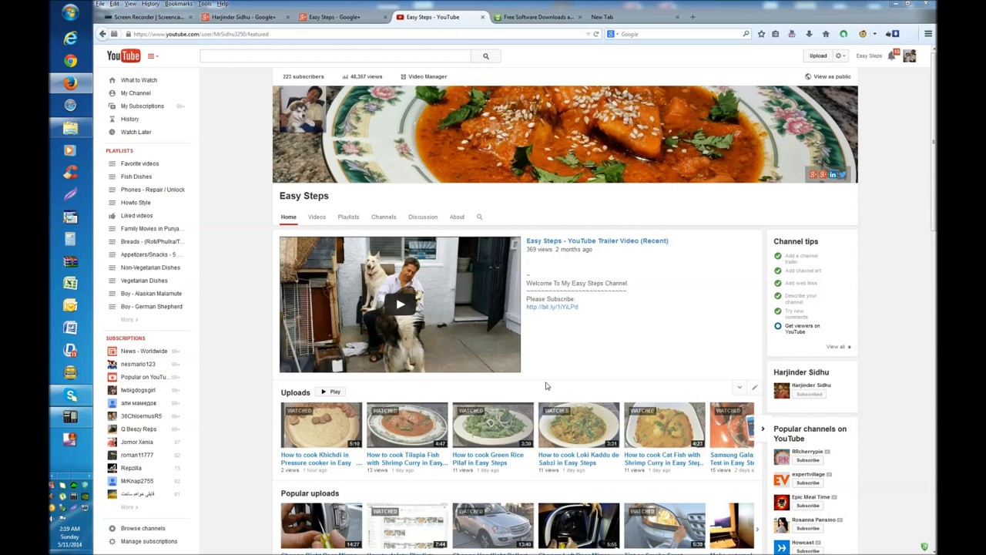
Bring the Windows Explorer New Folder window back to the front from the taskbar.
{"action": "left_click", "coordinate": [70, 127]}
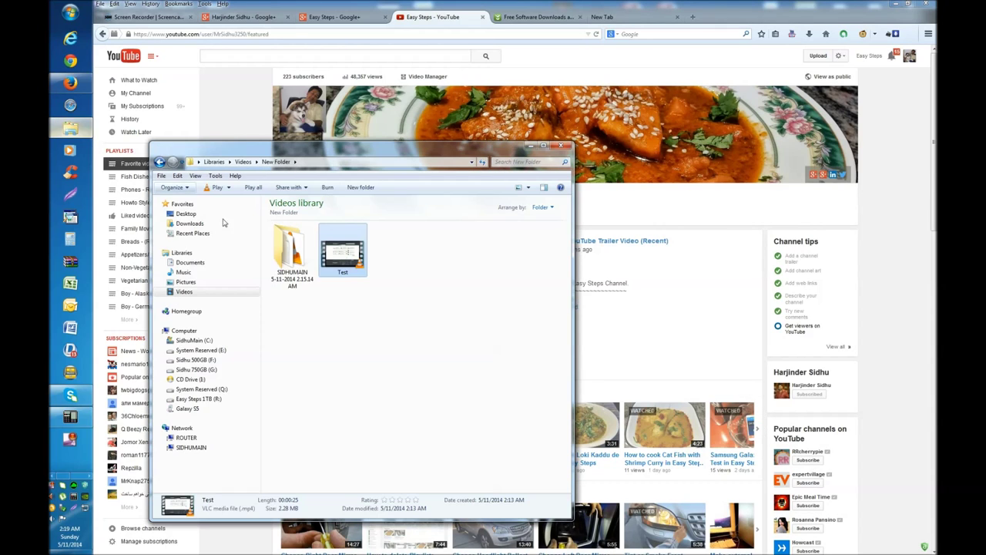